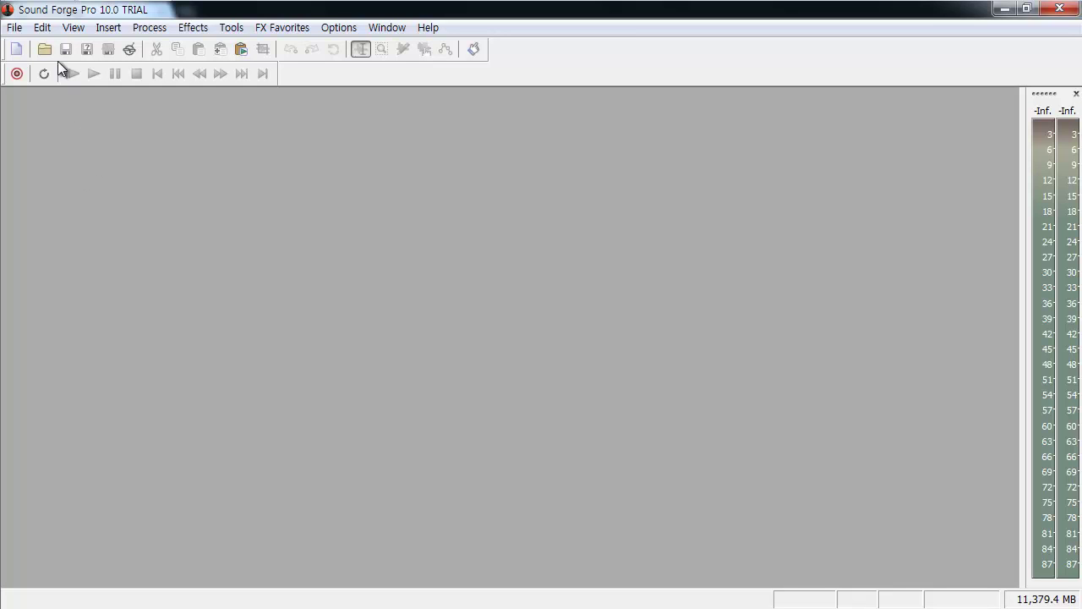
Create a new empty stereo sound file and enlarge its window across the workspace.
left_click(17, 31)
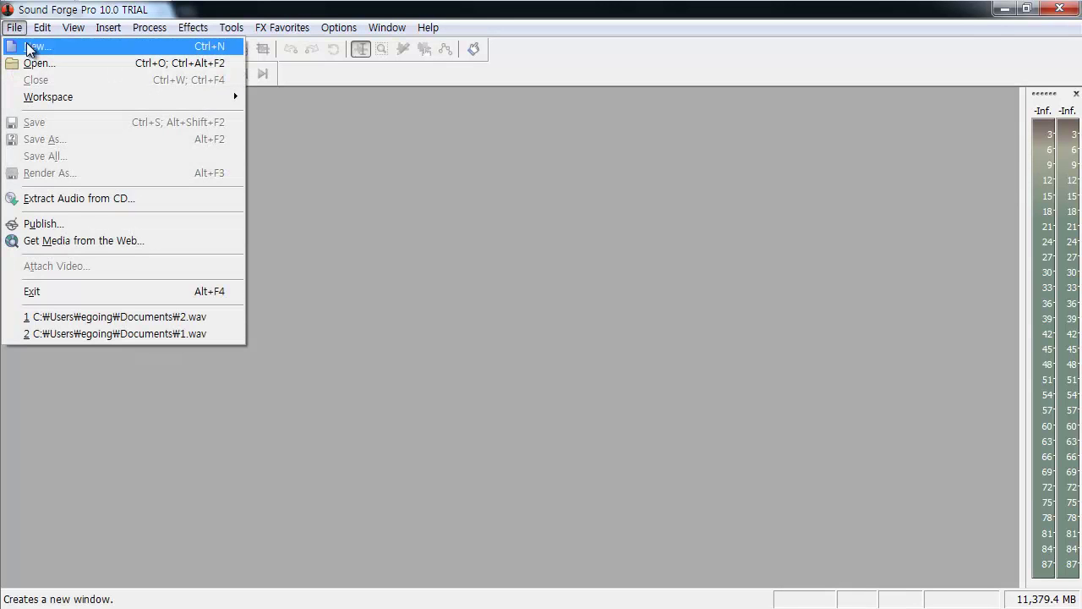
left_click(20, 31)
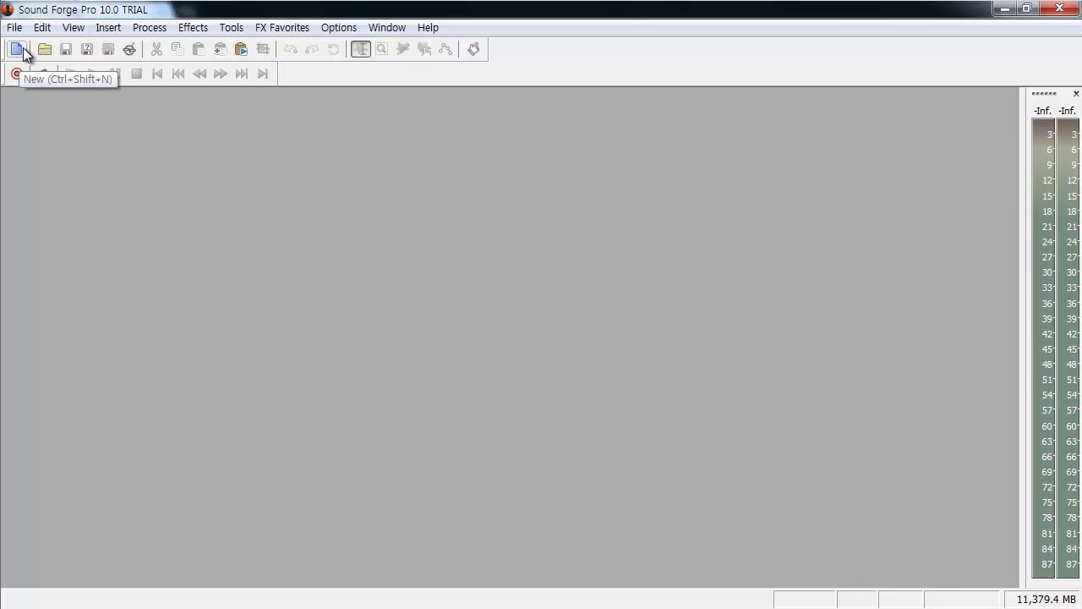
left_click(20, 51)
left_click_drag(310, 252, 198, 130)
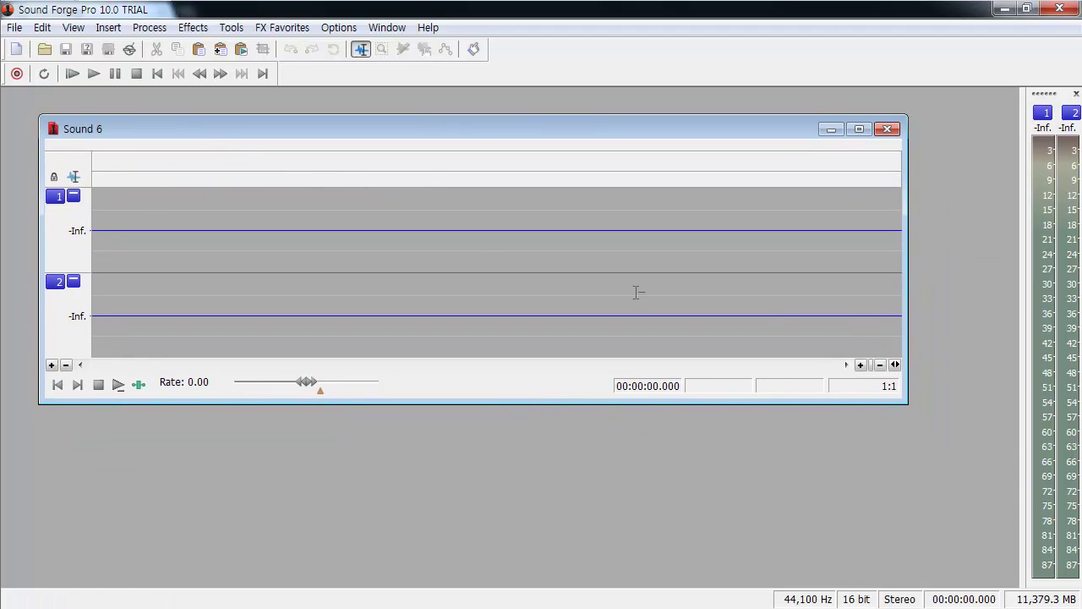
left_click_drag(904, 401, 972, 432)
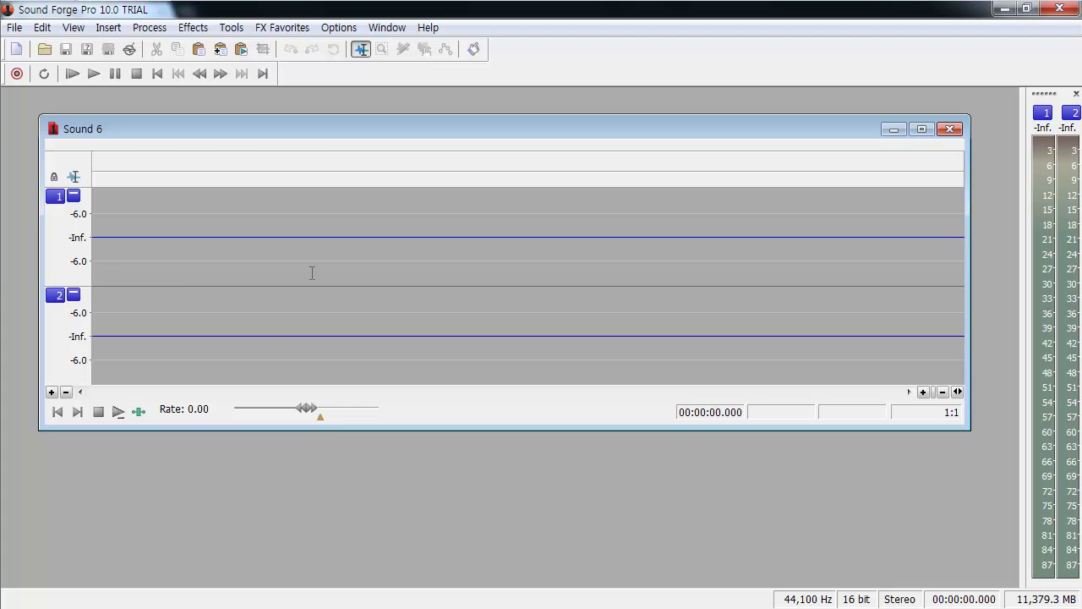
left_click_drag(287, 132, 271, 123)
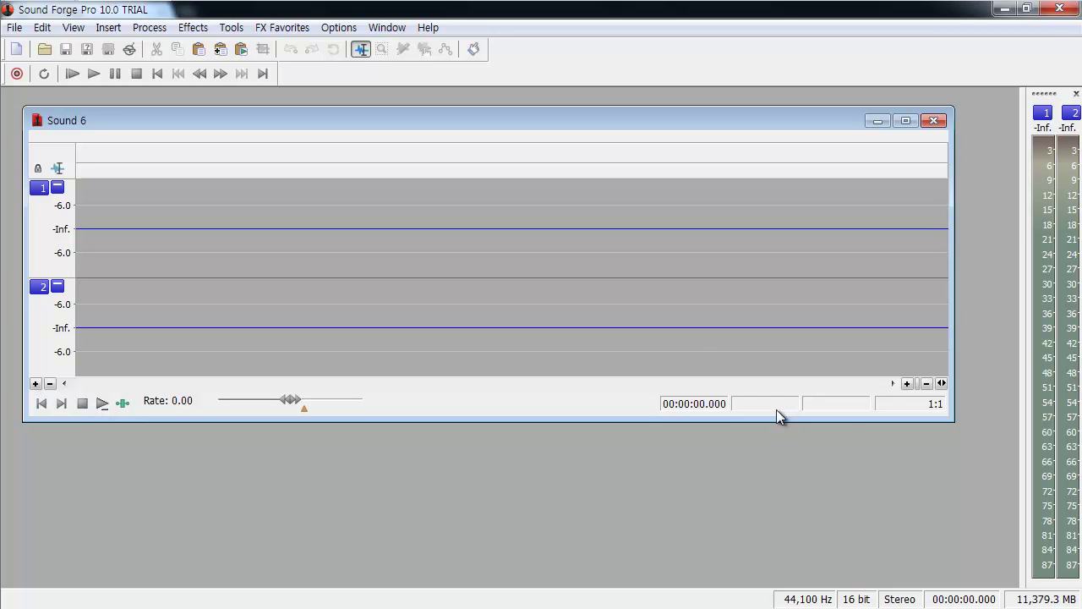
Switch to the Chrome browser and open a lesson in the 음향이론 (sound theory) section of opentutorials.org.
key("alt+Tab")
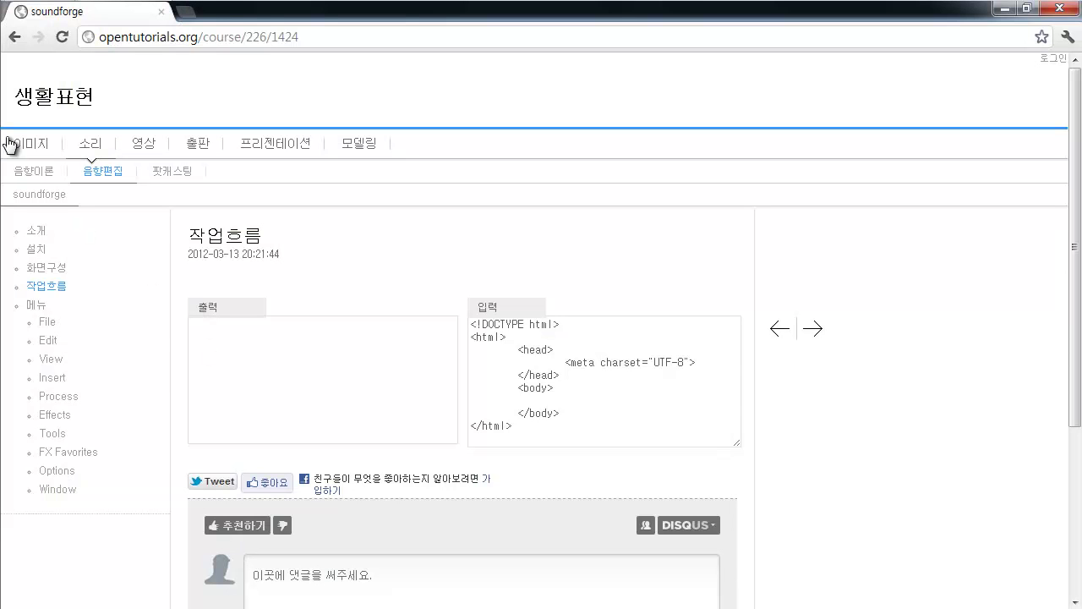
left_click(33, 172)
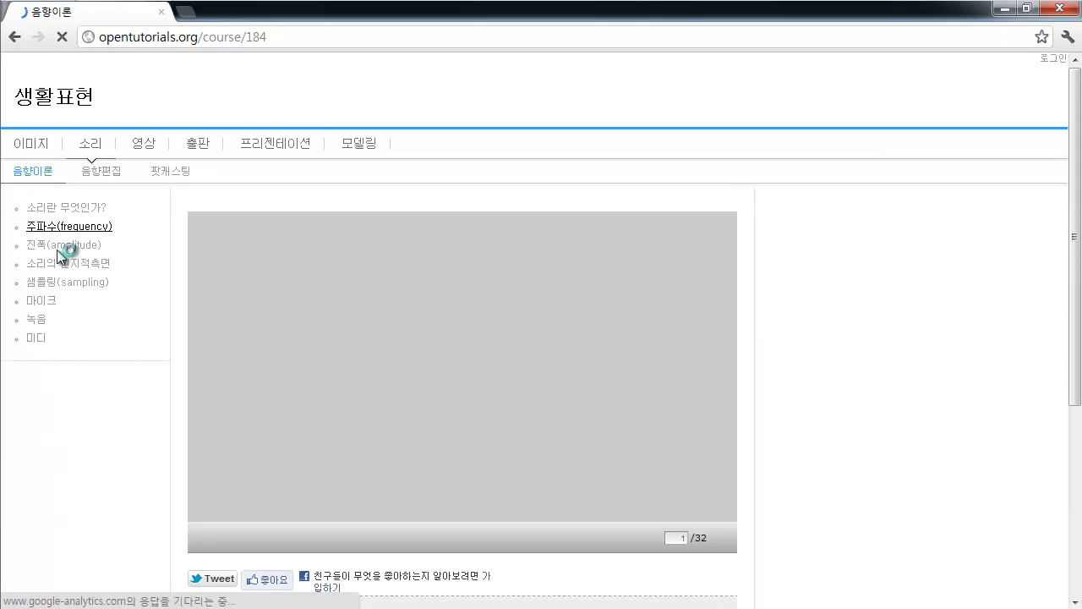
left_click(64, 236)
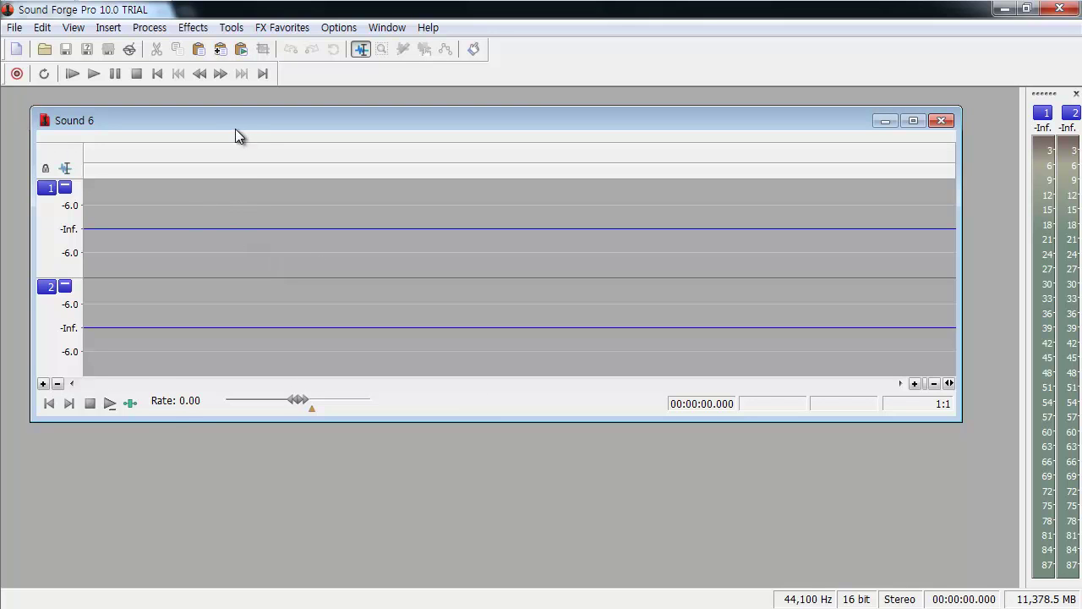
Record a take of about 16 seconds into the new sound file with the Normal method, and close the recorder.
left_click_drag(228, 121, 225, 148)
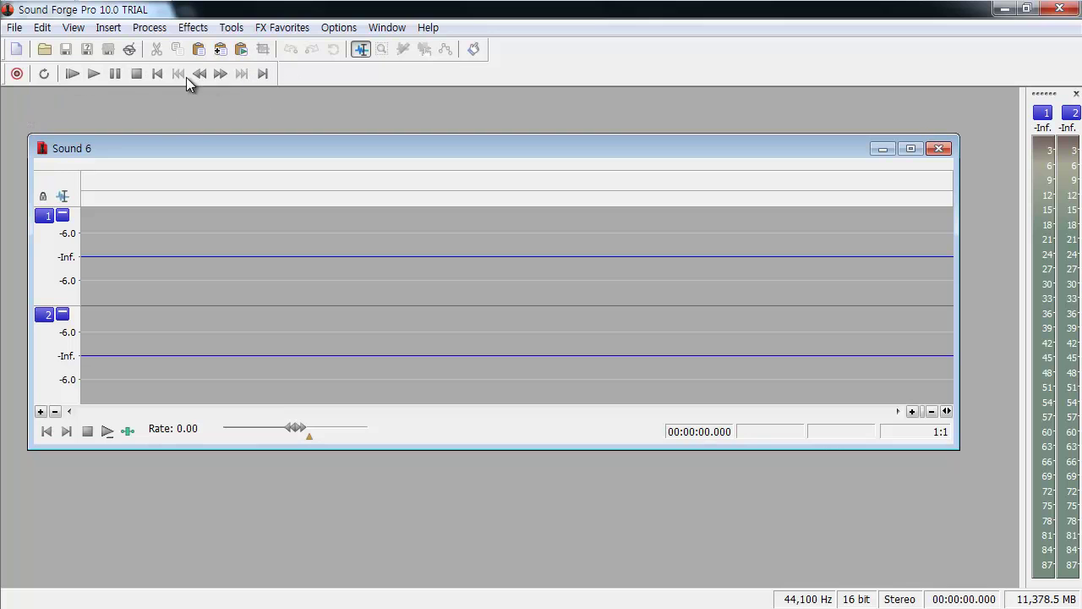
left_click(16, 74)
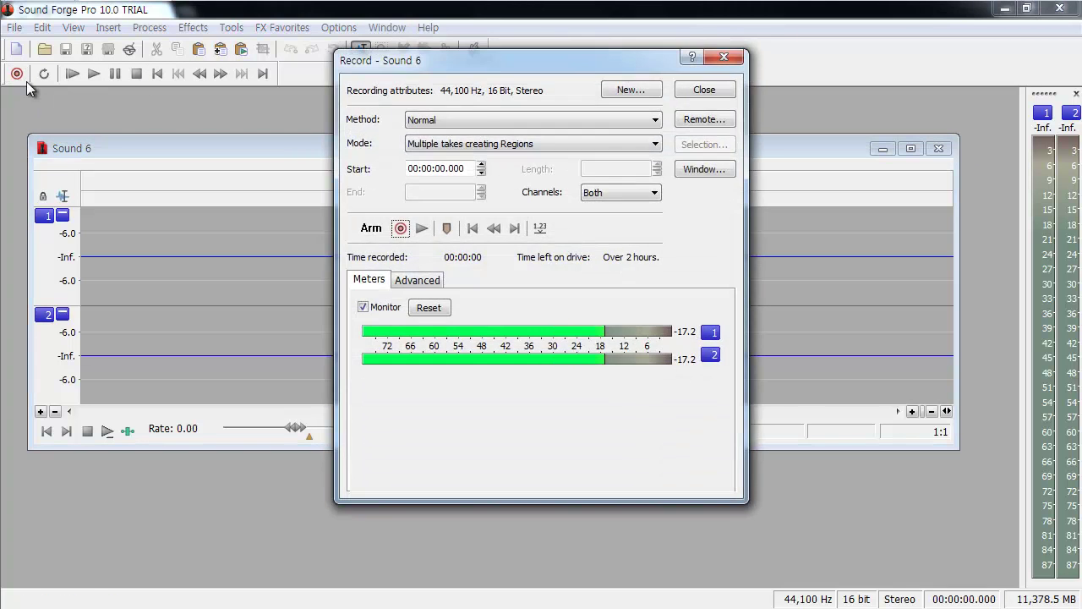
left_click_drag(355, 72, 206, 79)
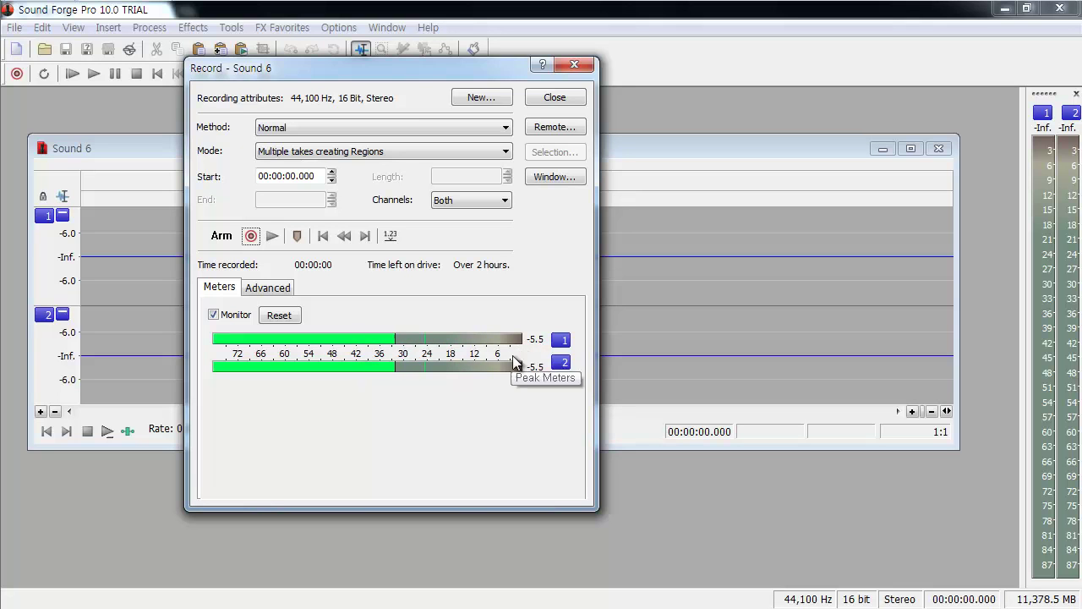
left_click(250, 236)
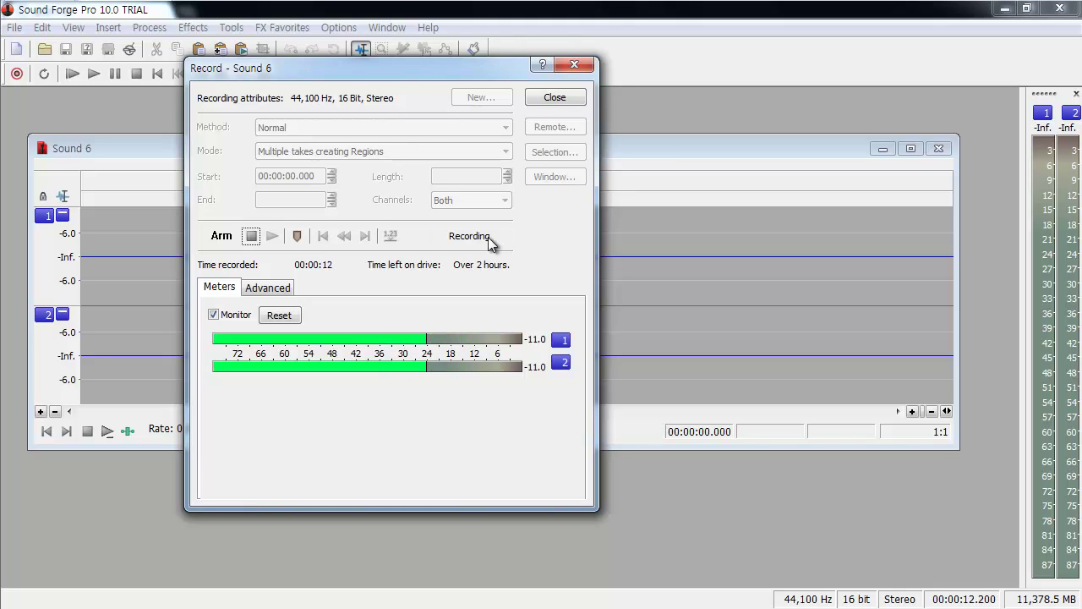
left_click(250, 236)
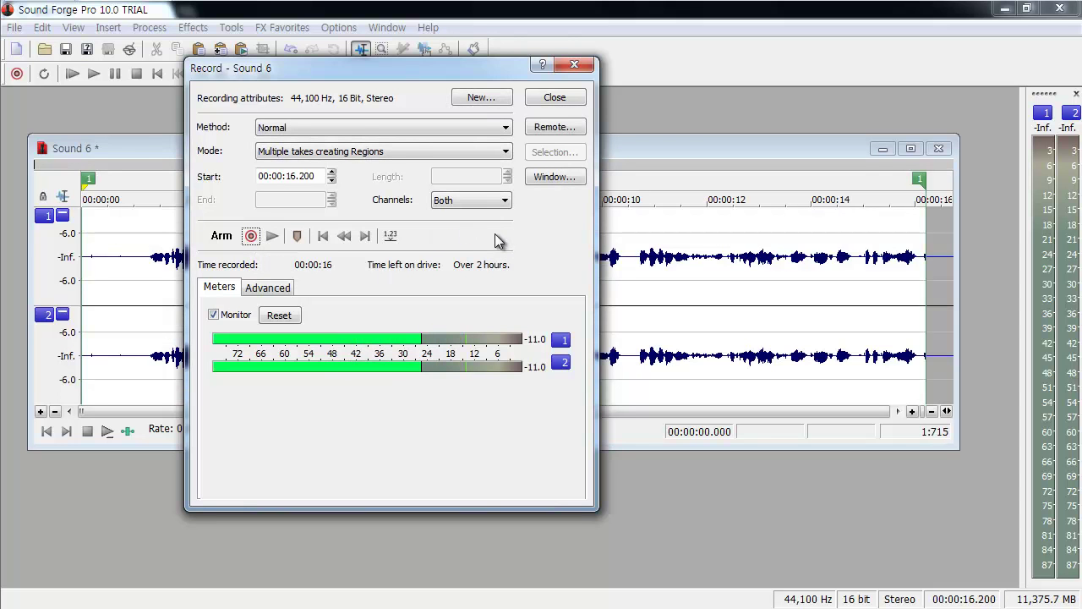
left_click_drag(340, 71, 300, 471)
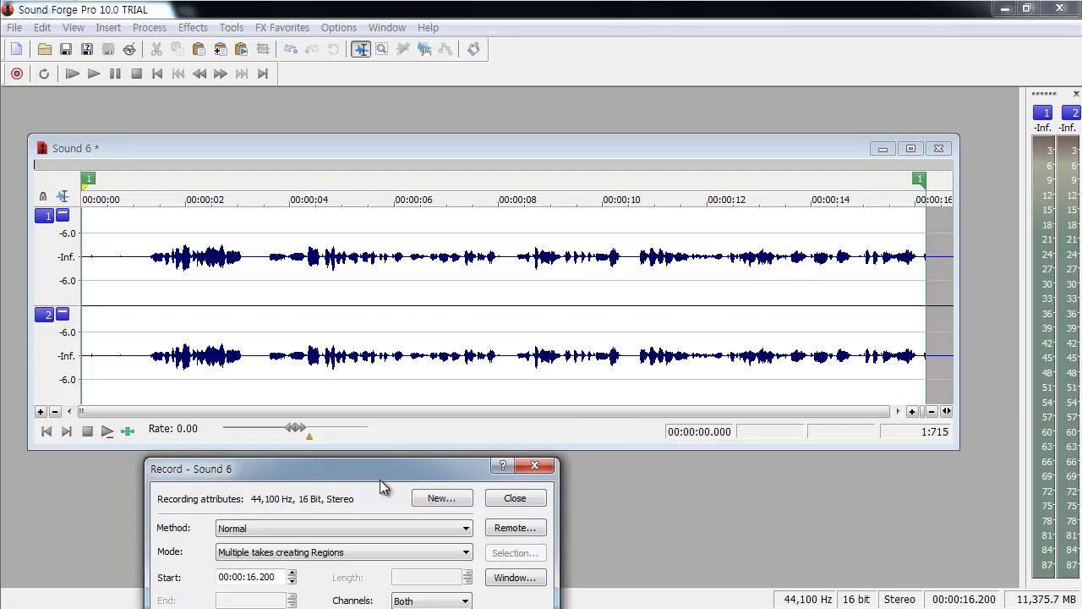
left_click(541, 469)
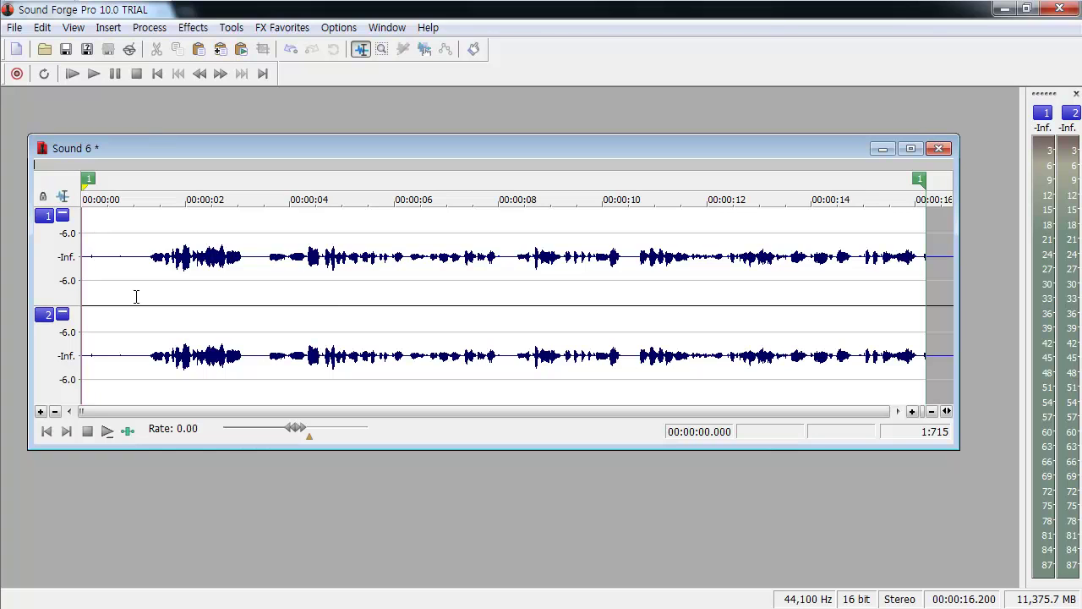
Play back the recorded take, stop it, and place the cursor at about 0.5 seconds on the waveform.
left_click(106, 431)
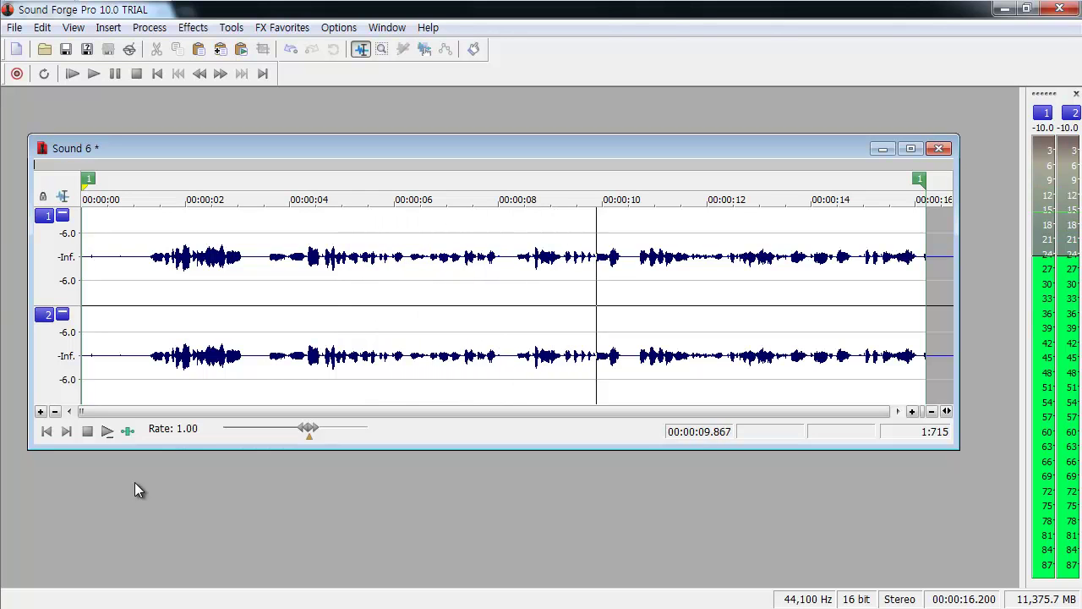
key("space")
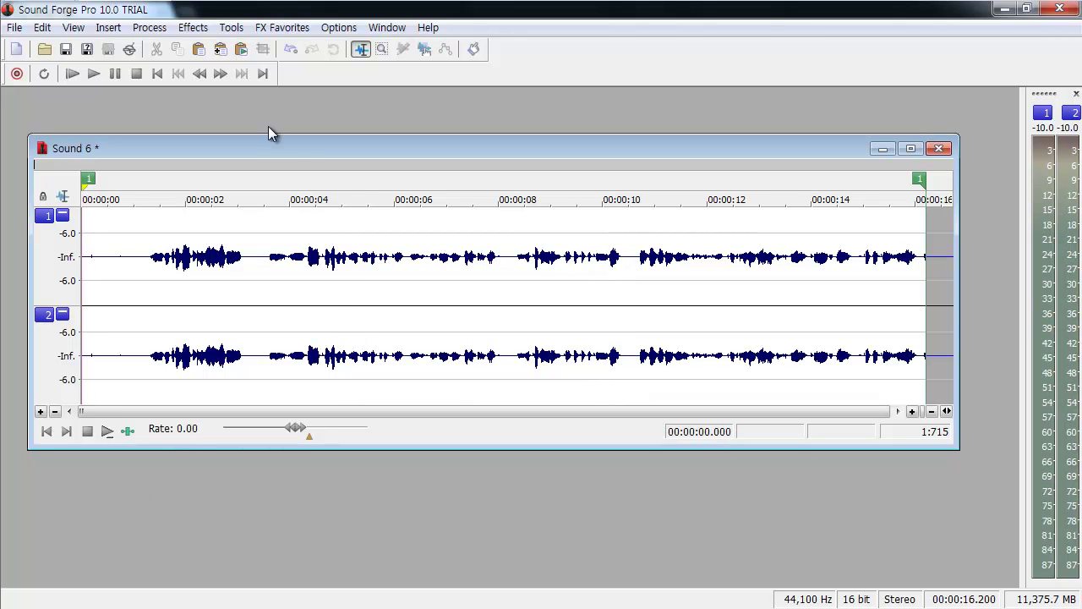
left_click_drag(281, 159, 286, 138)
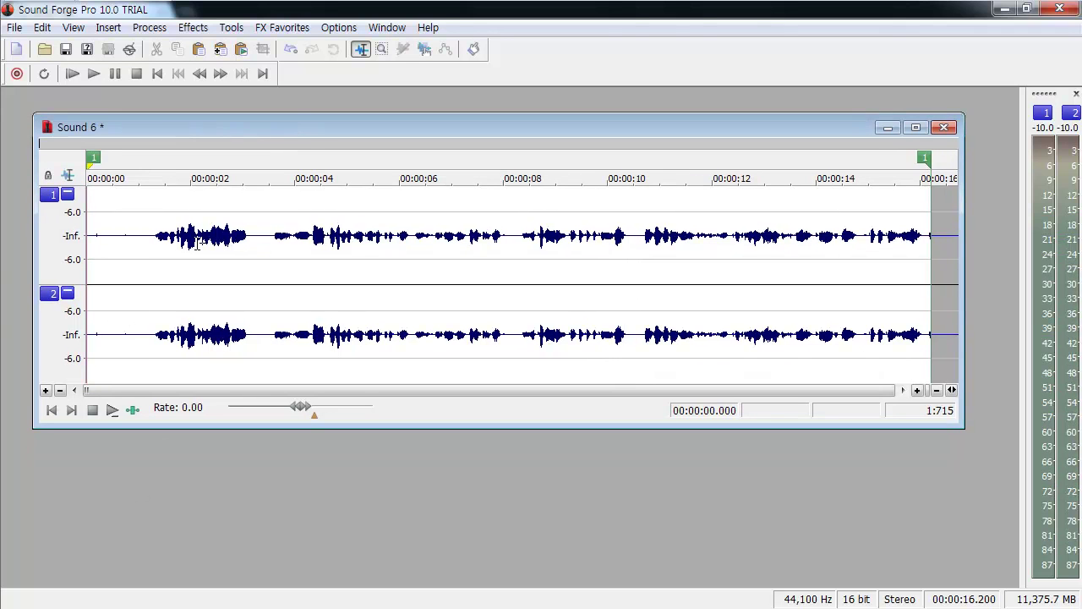
left_click(235, 275)
left_click(616, 290)
left_click_drag(389, 128, 377, 122)
left_click(100, 298)
left_click_drag(301, 415, 302, 414)
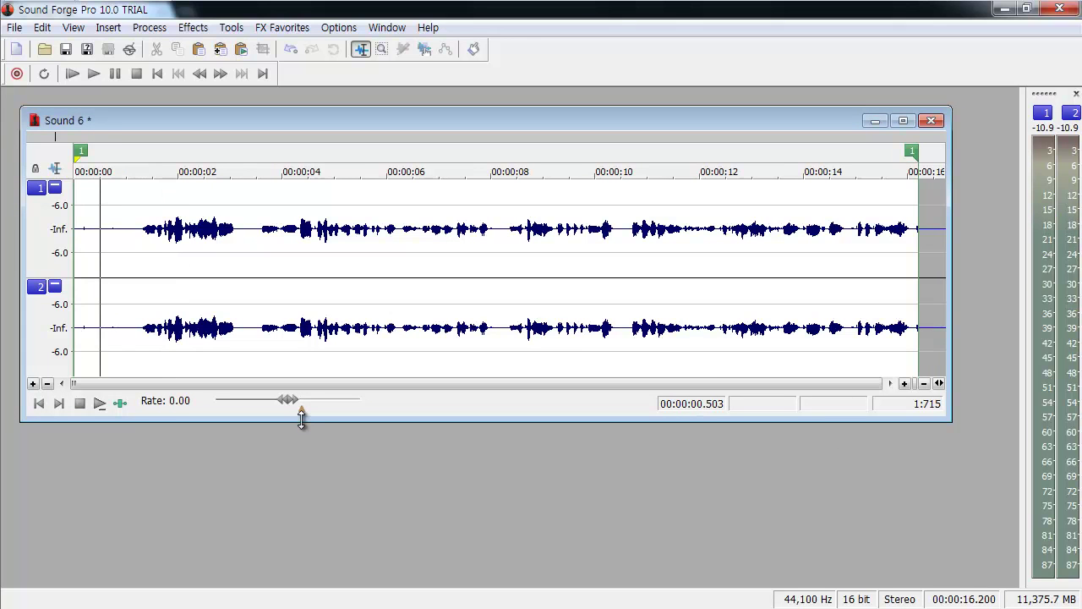
Start saving the recording under a new file and examine the available formats, keeping Wave (Microsoft) (*.wav).
left_click(14, 28)
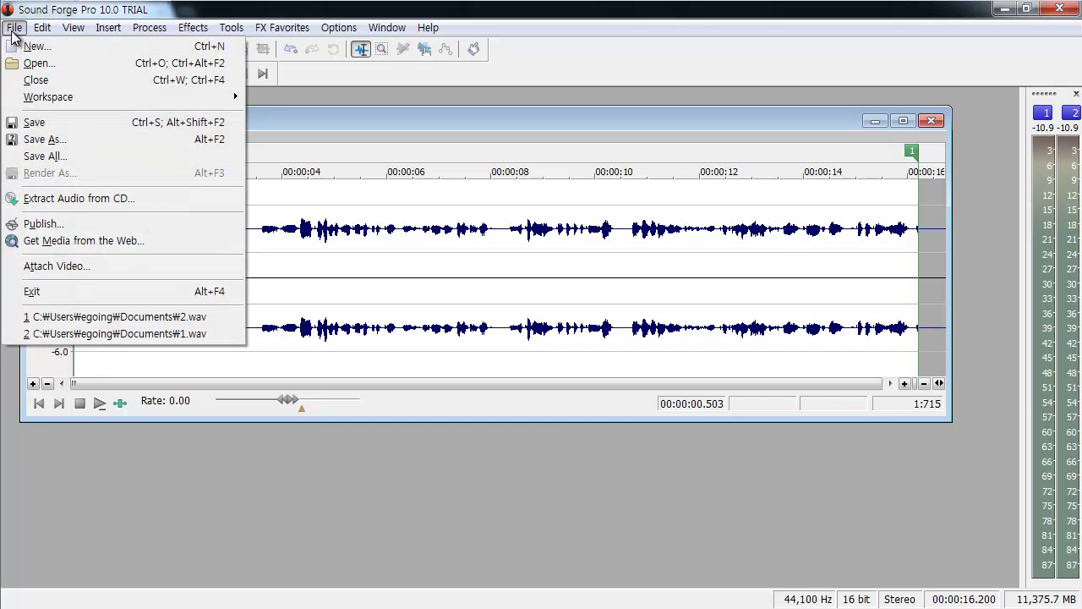
left_click(91, 142)
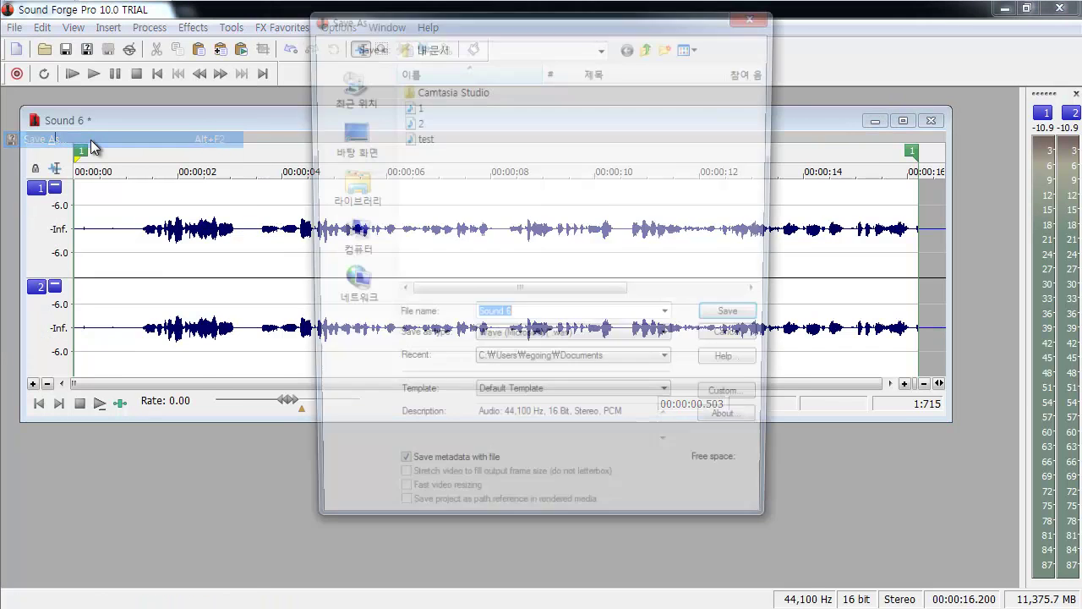
left_click_drag(408, 26, 329, 53)
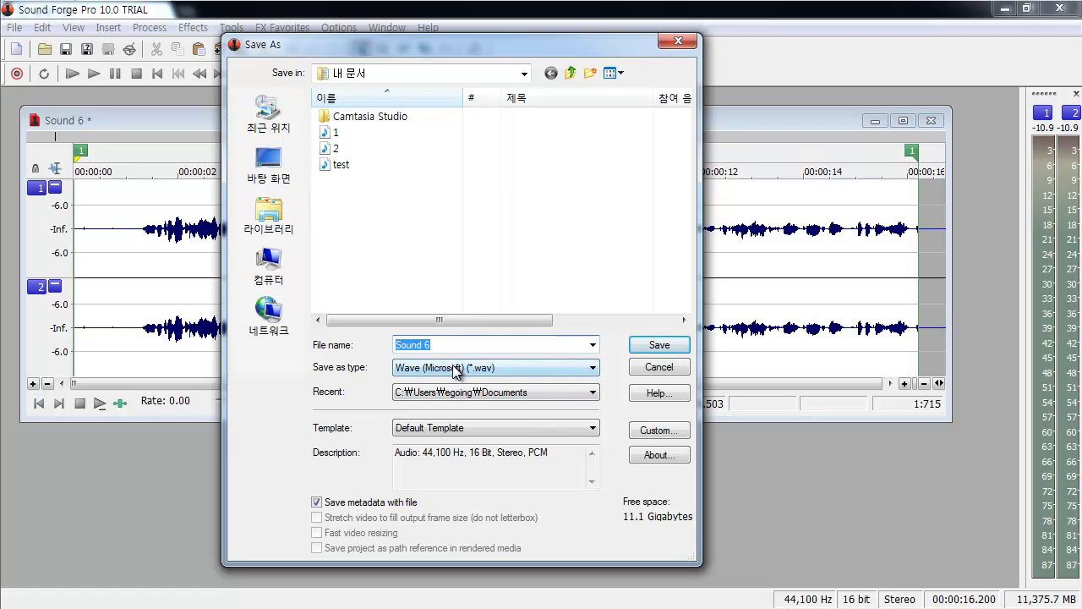
left_click(542, 366)
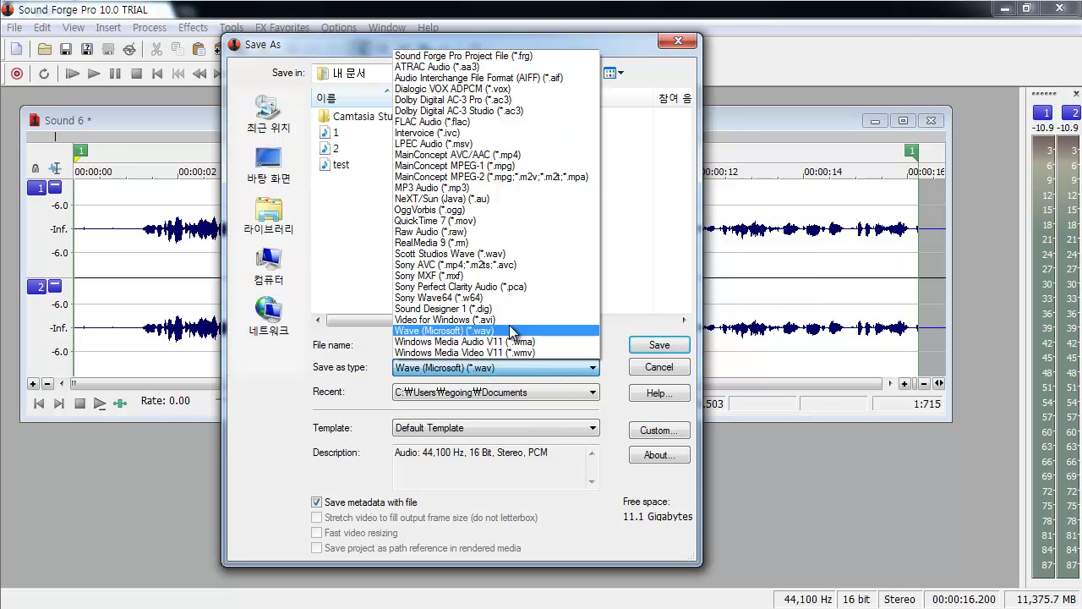
left_click(348, 426)
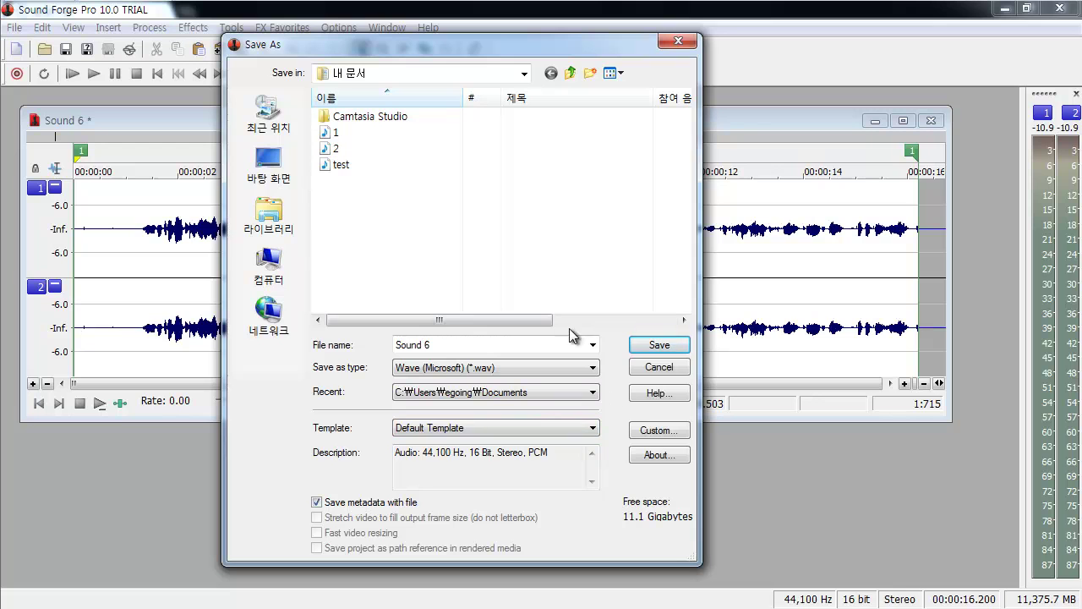
Try custom Wave export settings with a bit depth of 8 and Mono channels, and cancel the save.
left_click(651, 432)
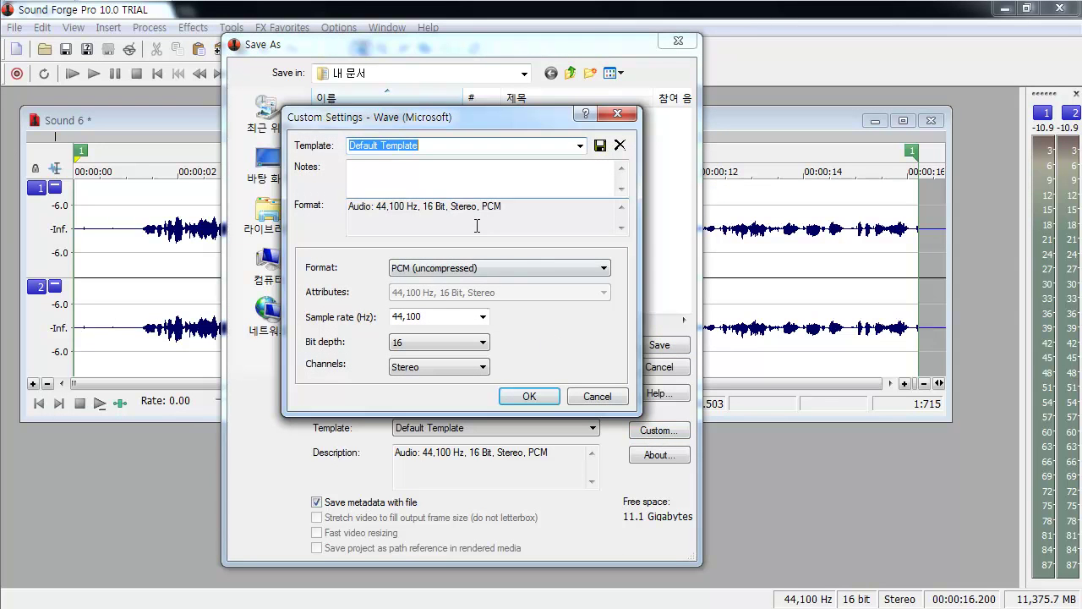
left_click(483, 318)
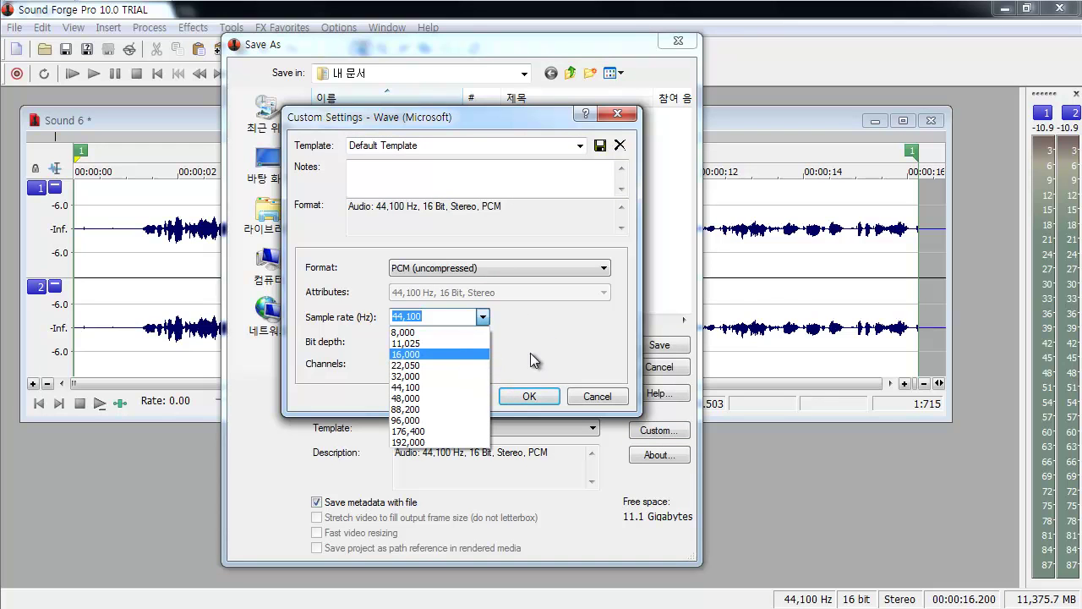
left_click(457, 318)
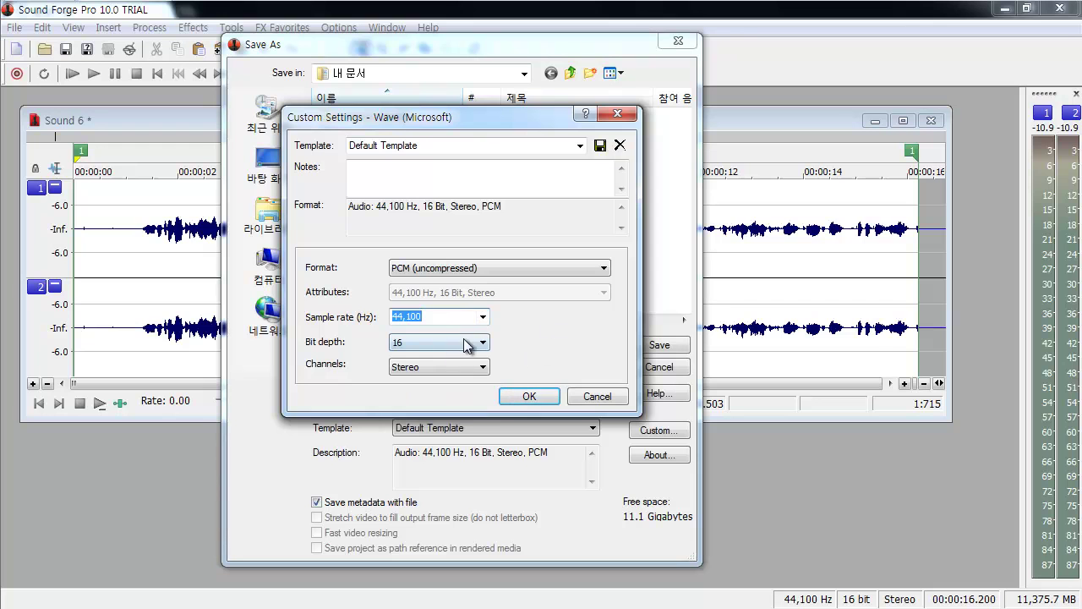
left_click(463, 347)
left_click(463, 382)
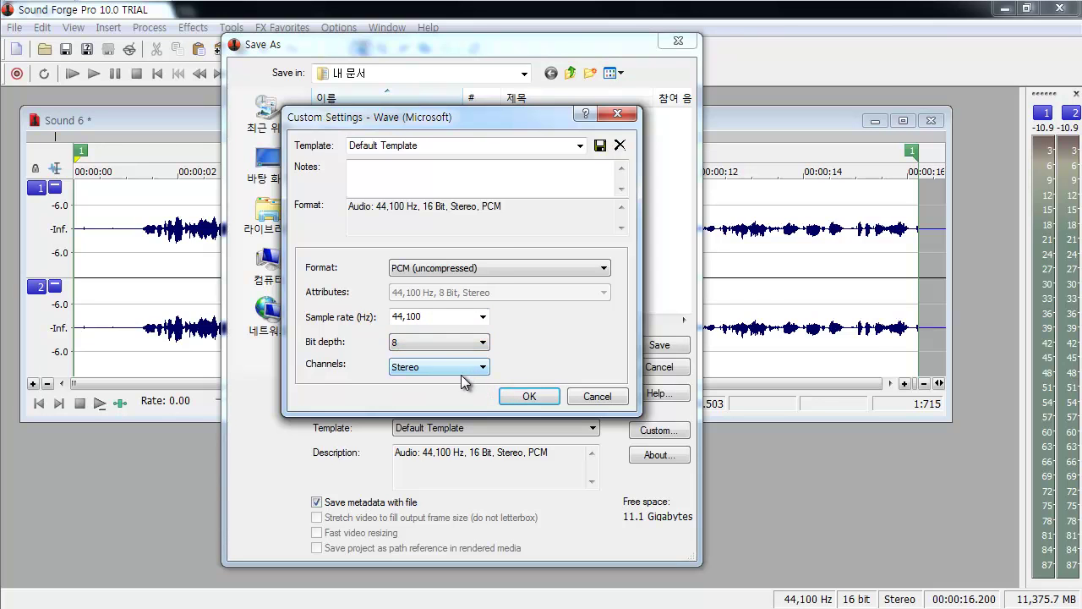
left_click(461, 375)
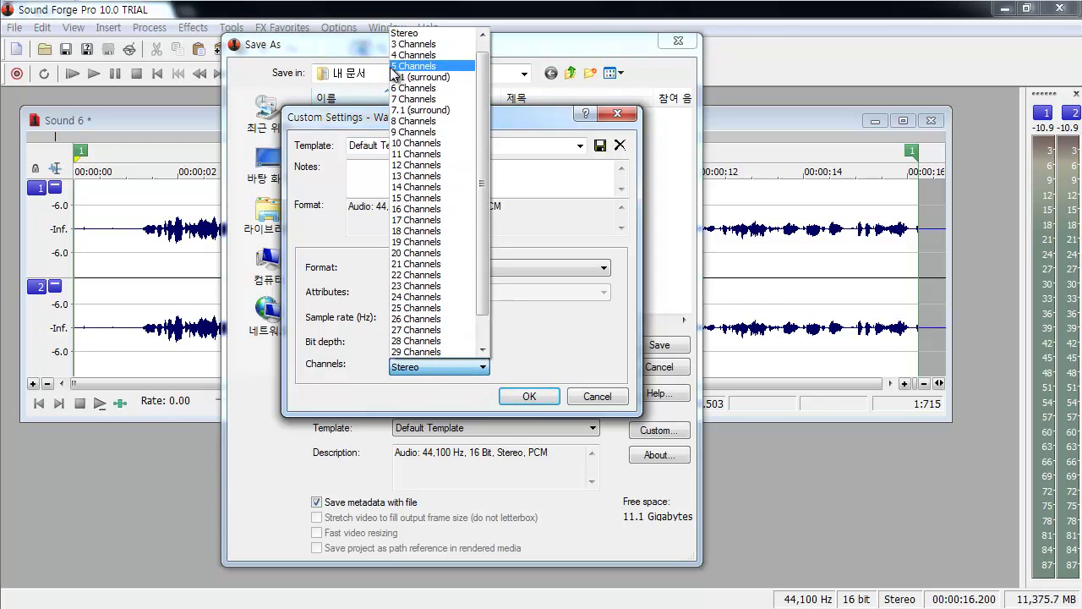
left_click(415, 43)
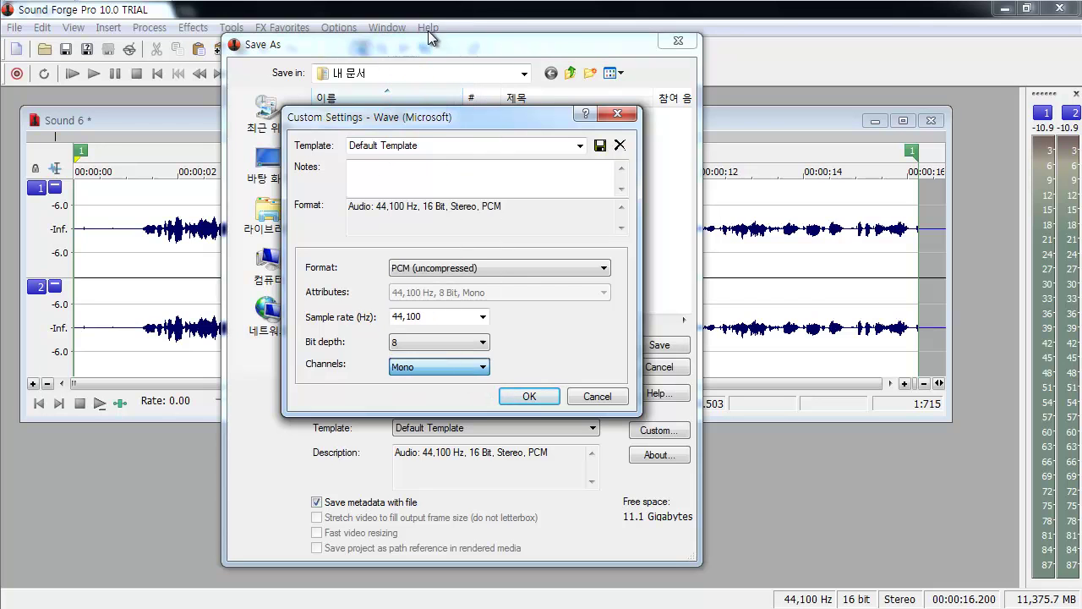
left_click(596, 395)
left_click(648, 373)
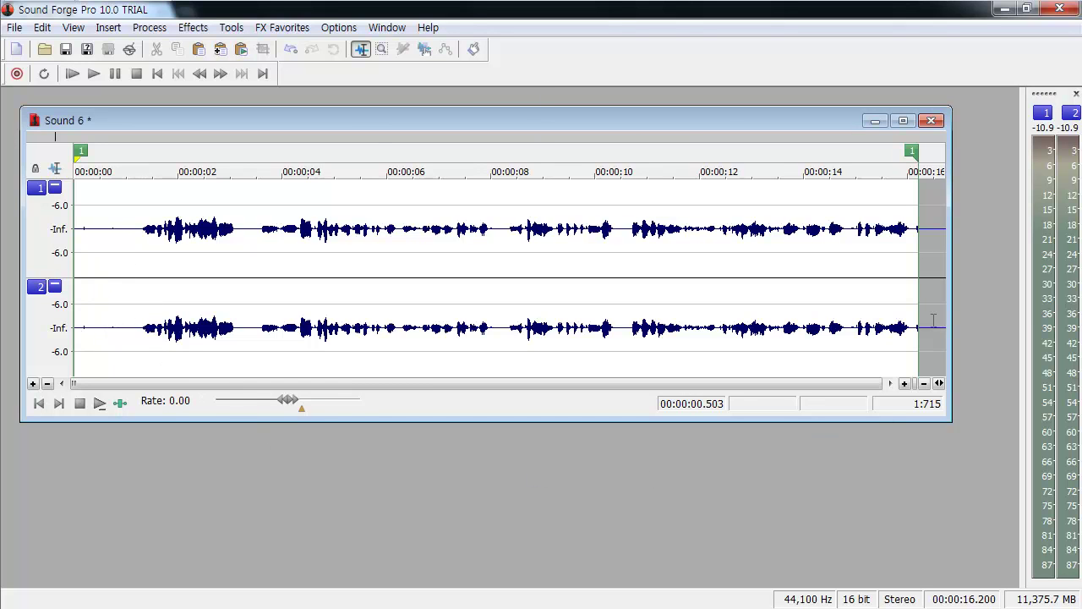
left_click(13, 27)
left_click(56, 140)
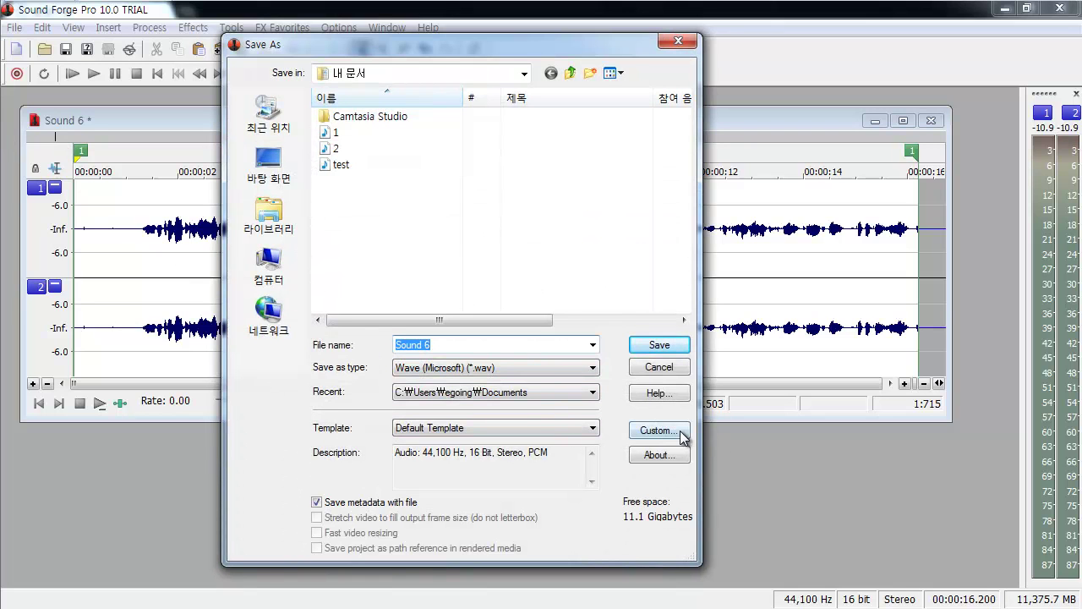
left_click(662, 365)
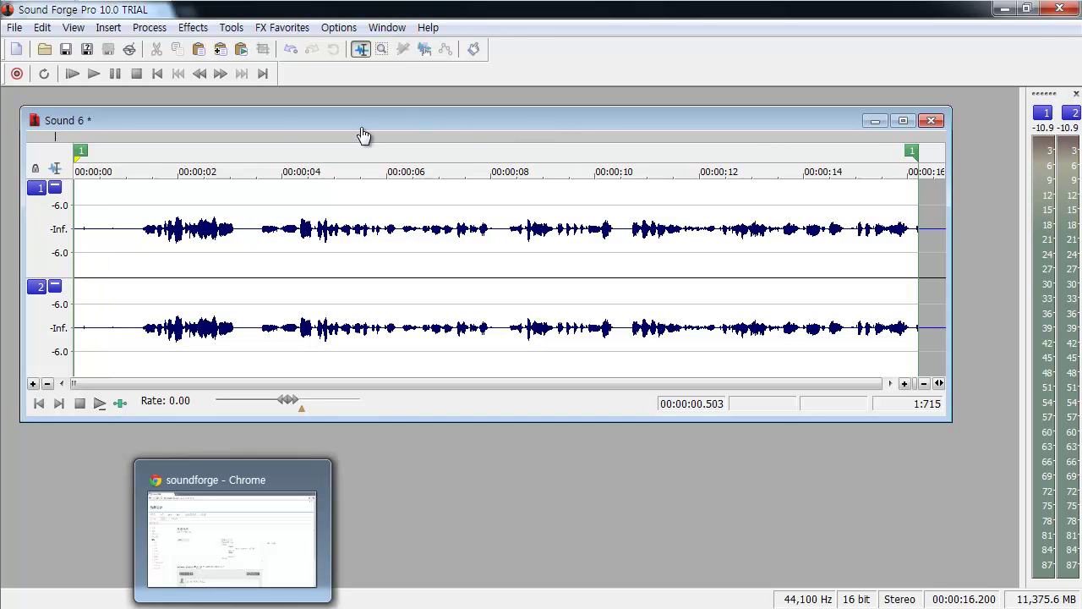
Save the recording as test1 in the Wave (Microsoft) (*.wav) format with the Default Template.
left_click(15, 27)
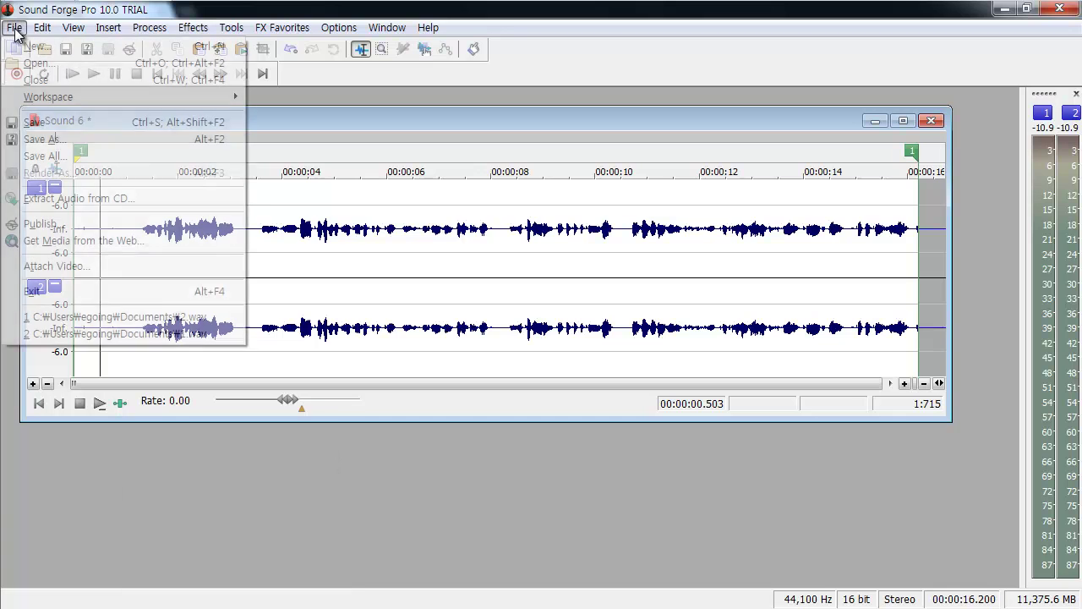
left_click(51, 140)
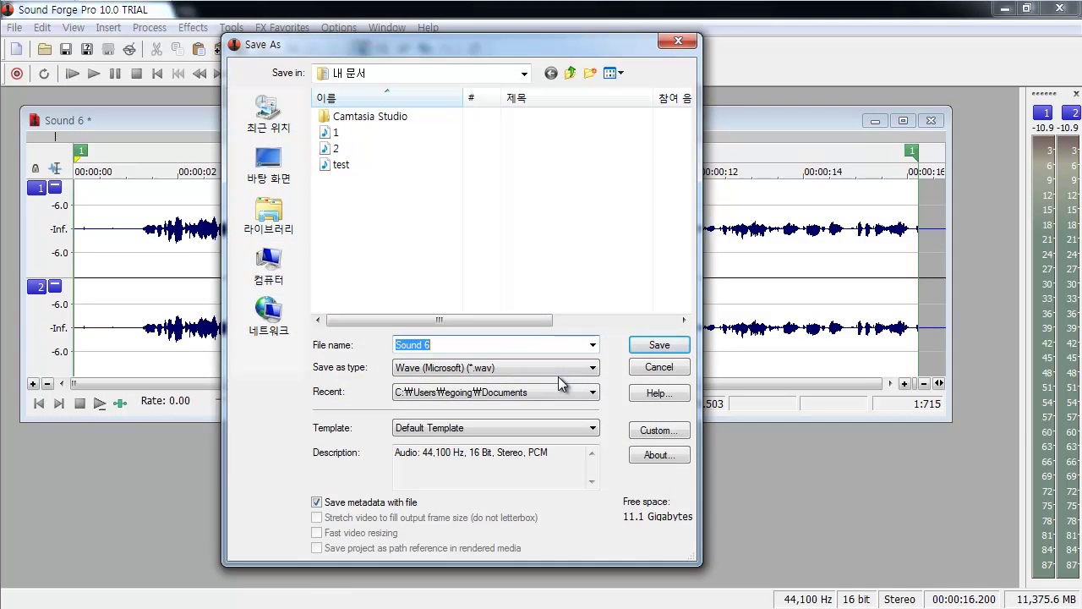
type("test1")
left_click(553, 367)
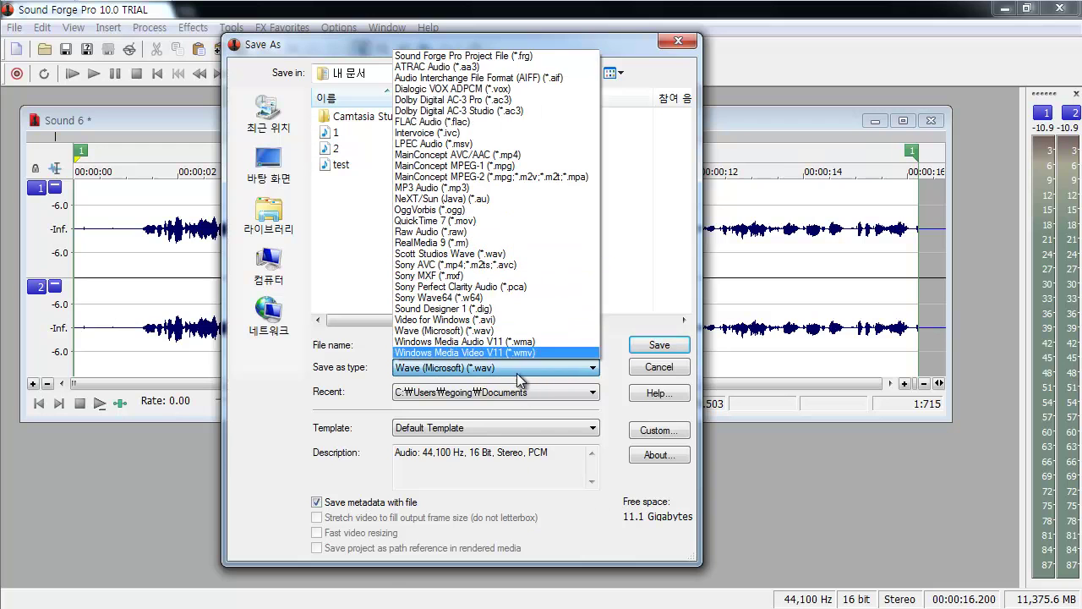
left_click(519, 329)
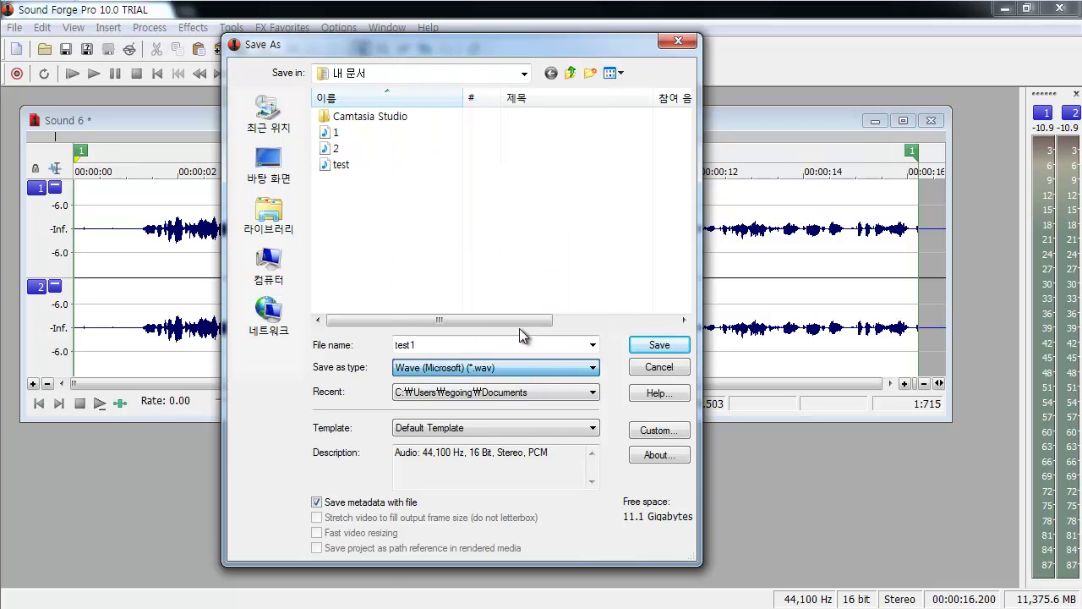
left_click(574, 372)
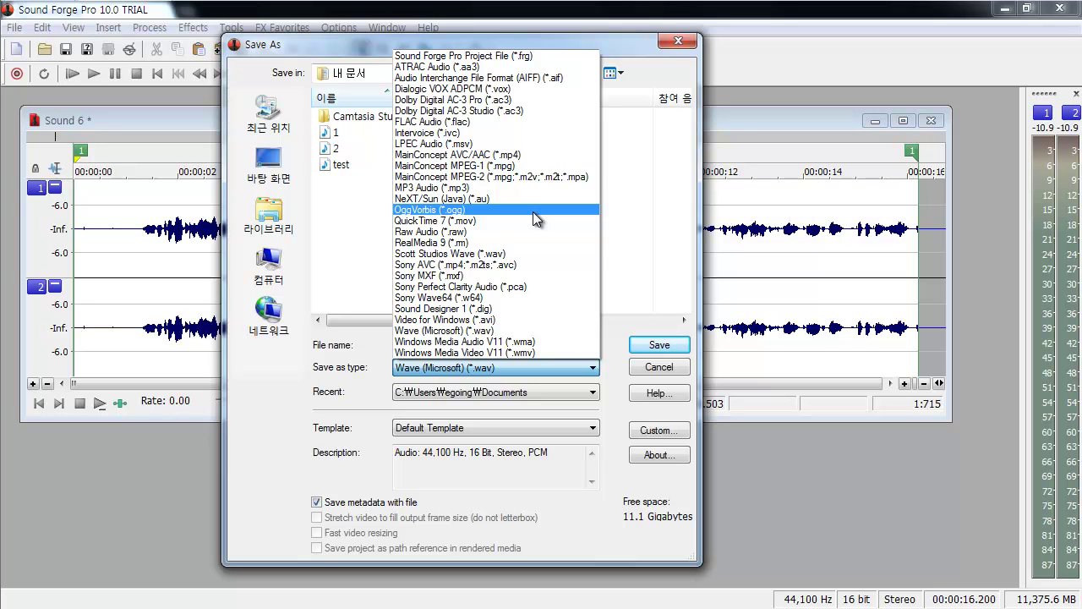
left_click(548, 332)
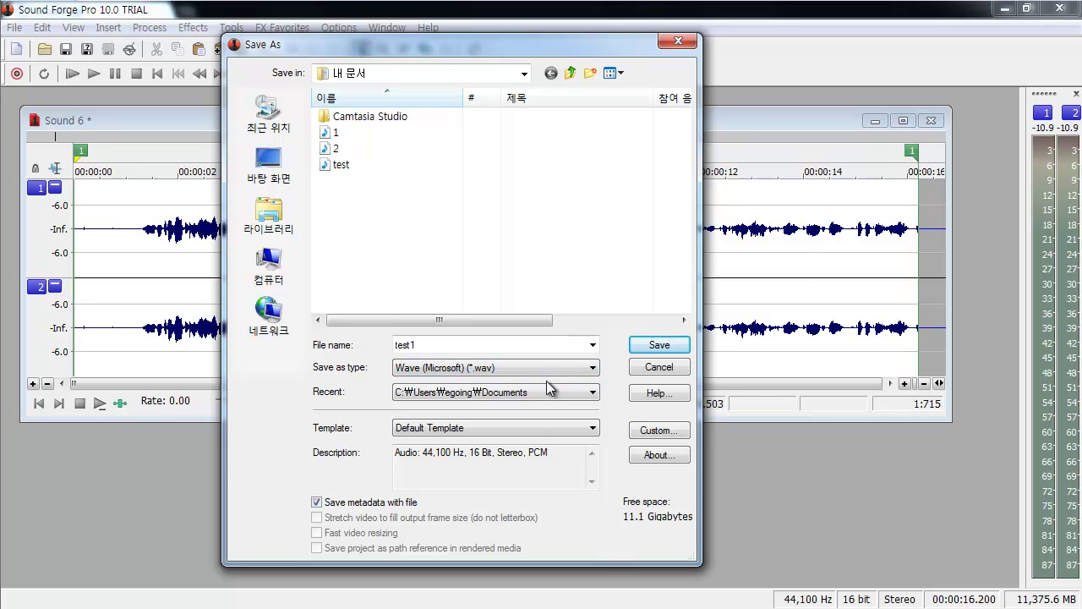
left_click(458, 456)
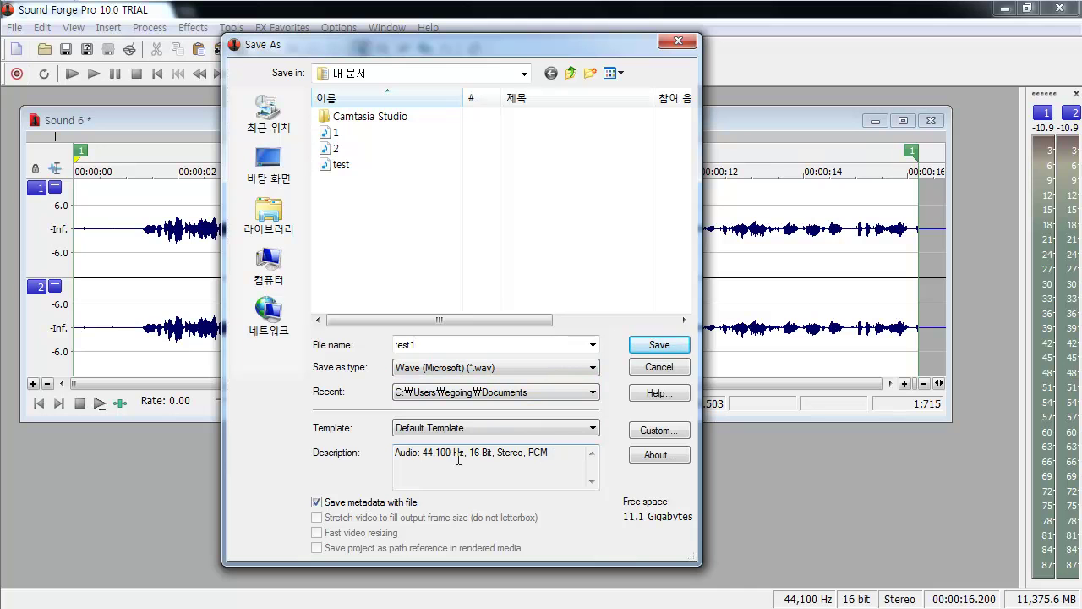
left_click(647, 346)
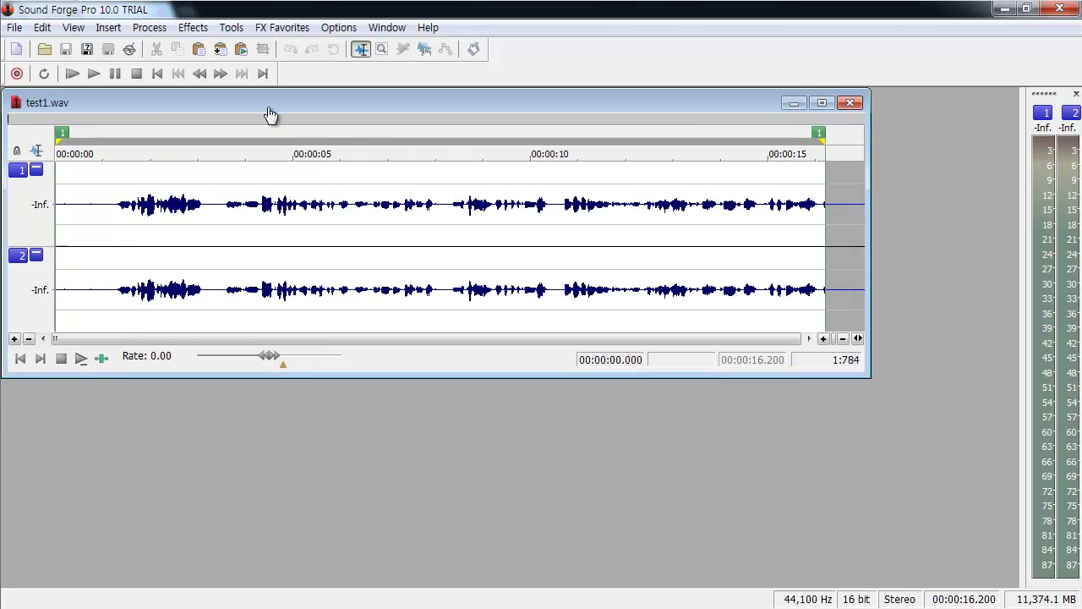
Move the test1.wav window slightly and resize it to be narrower and taller.
left_click(20, 29)
mouse_move(117, 101)
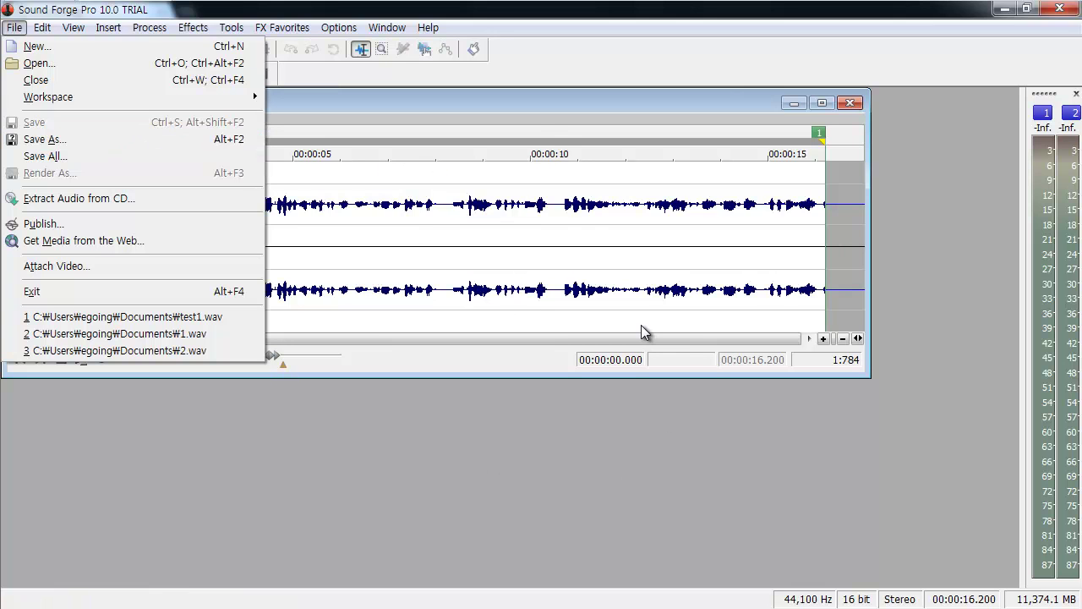
left_click(516, 104)
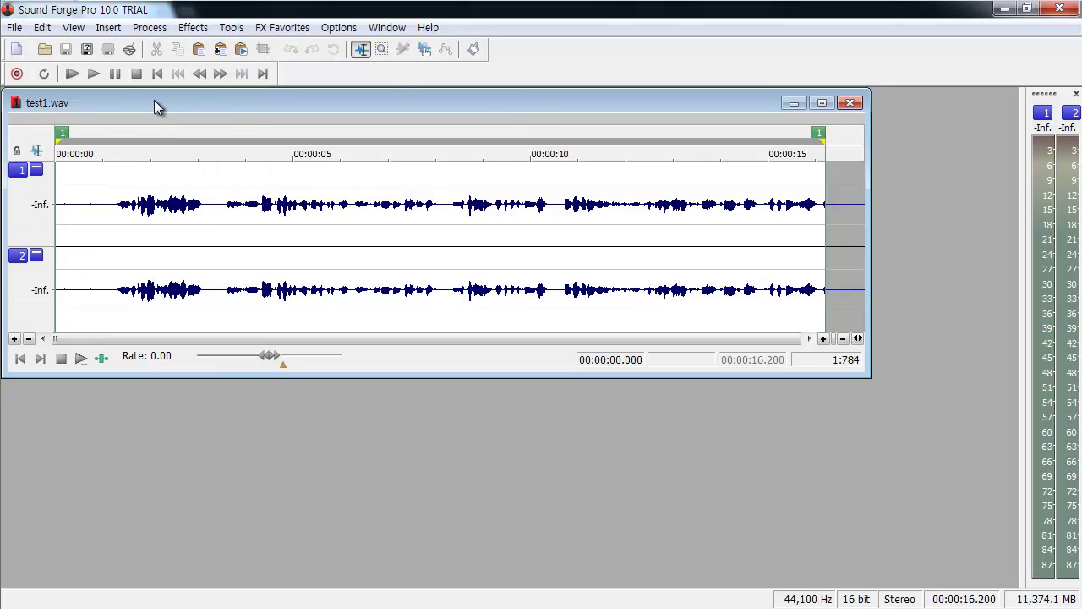
left_click_drag(154, 100, 163, 107)
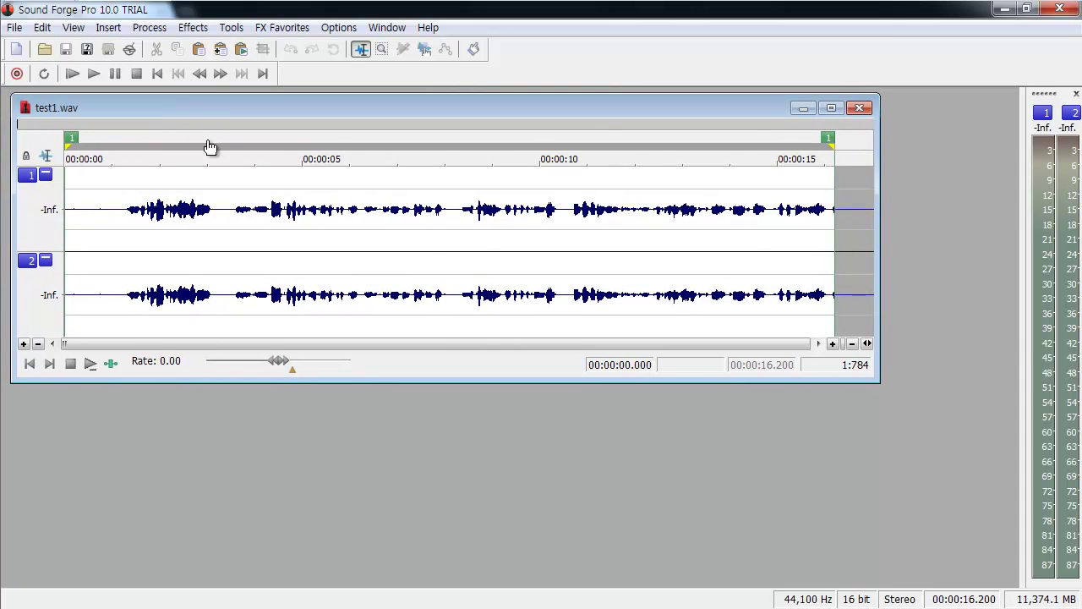
left_click_drag(878, 381, 767, 431)
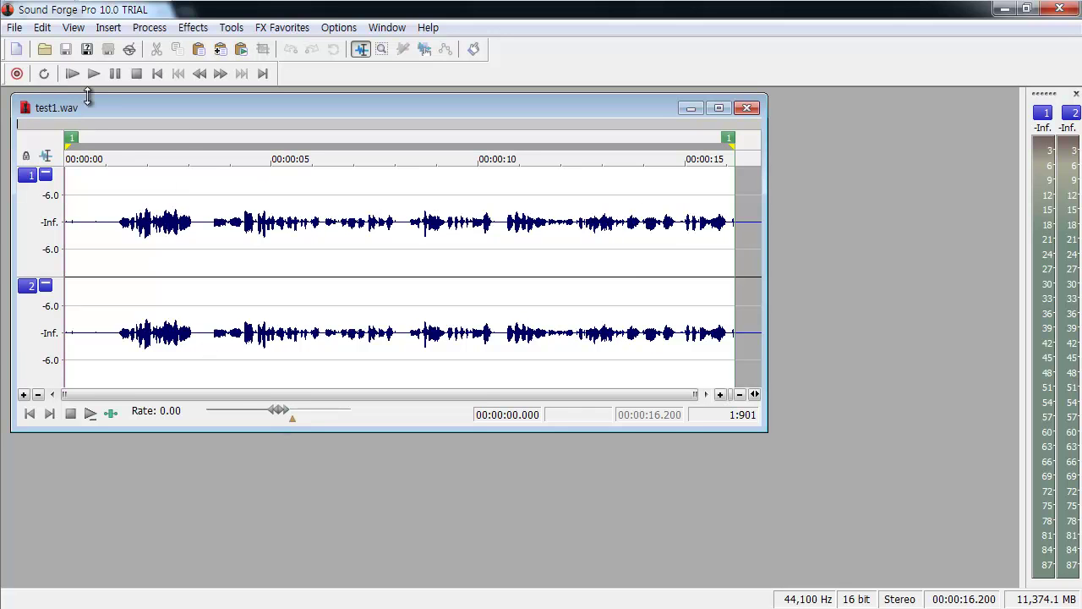
left_click(15, 30)
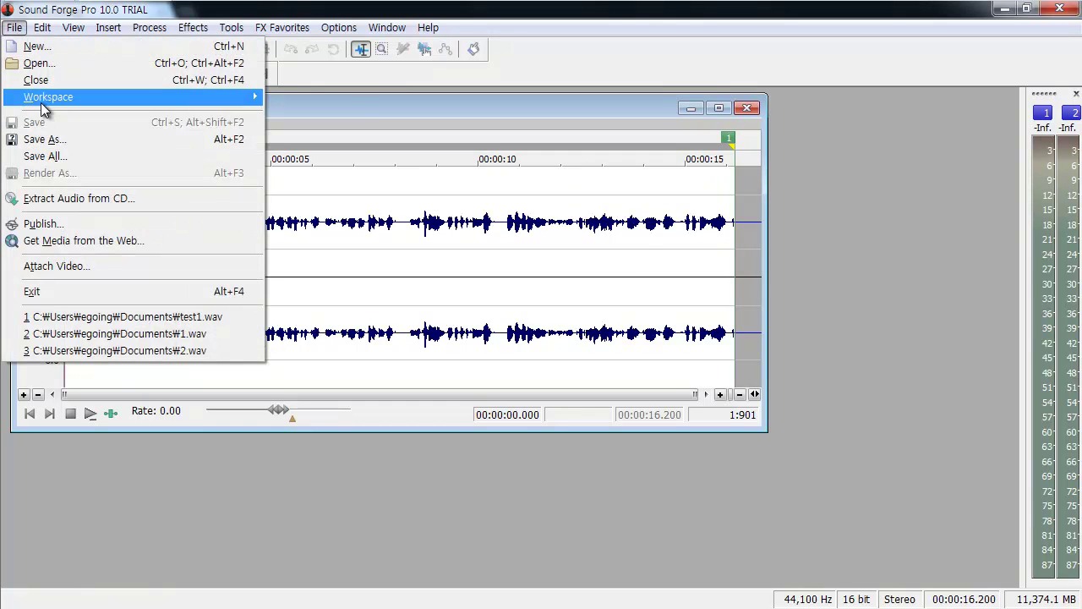
mouse_move(41, 102)
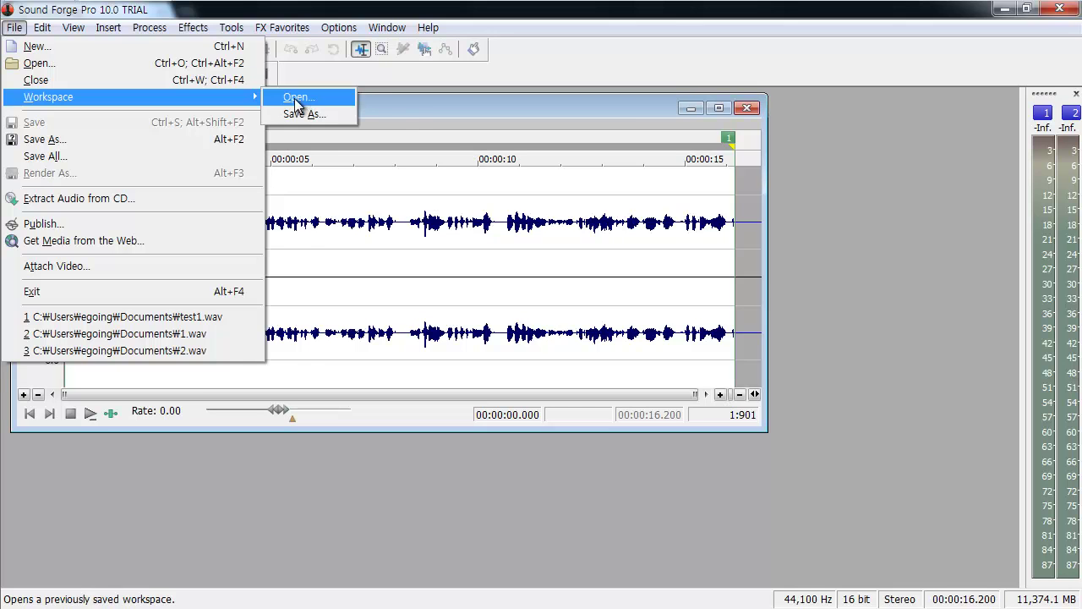
left_click(310, 269)
Shorten the loop region to about 13.85 seconds by moving its start, and play from a cursor placed at about 3.4 seconds.
left_click(205, 156)
left_click_drag(68, 145, 166, 167)
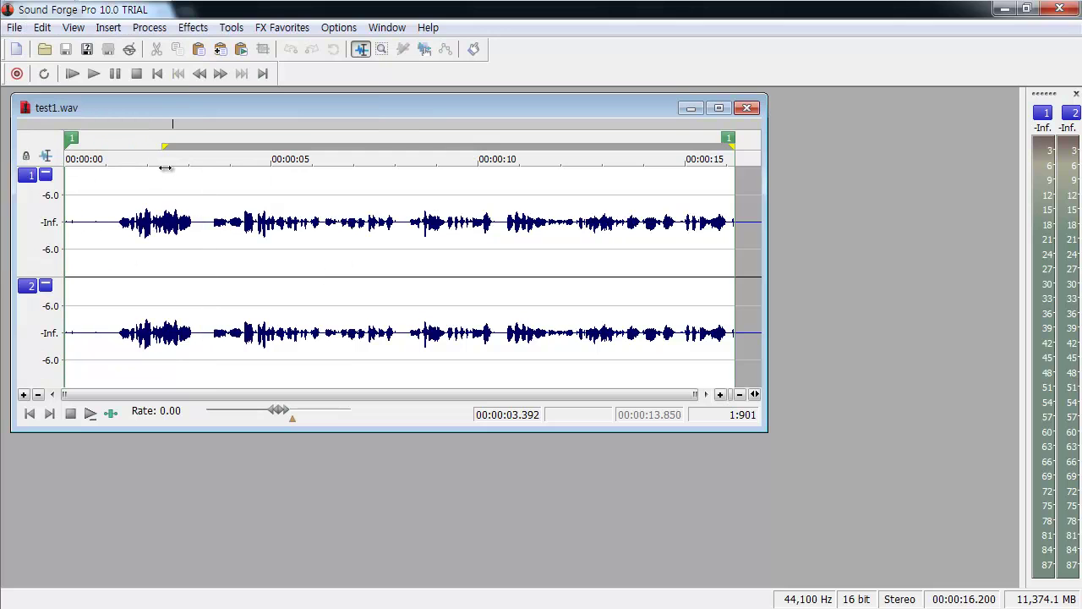
key("space")
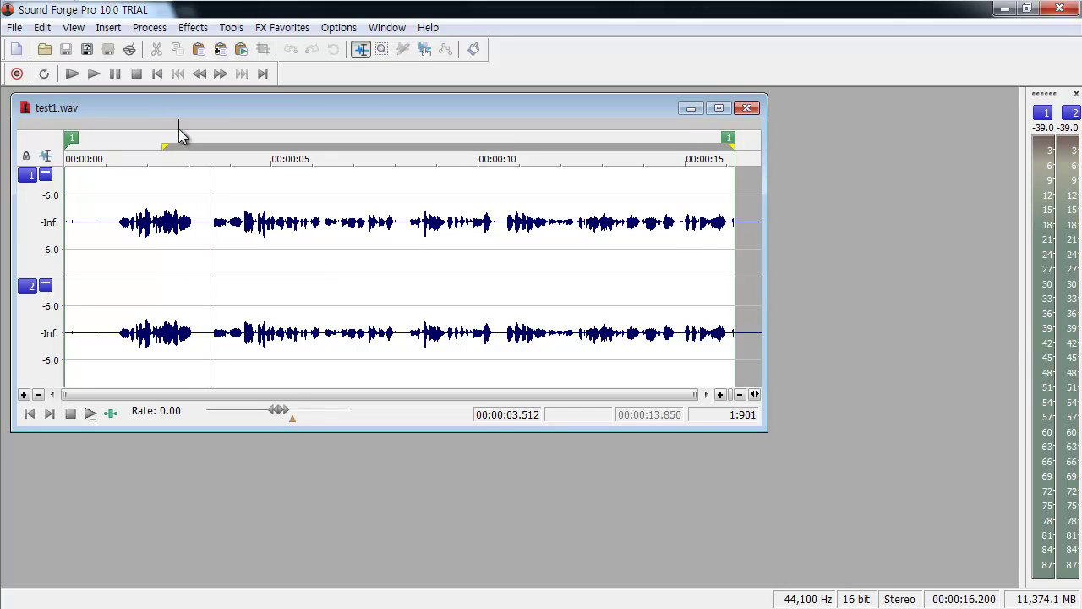